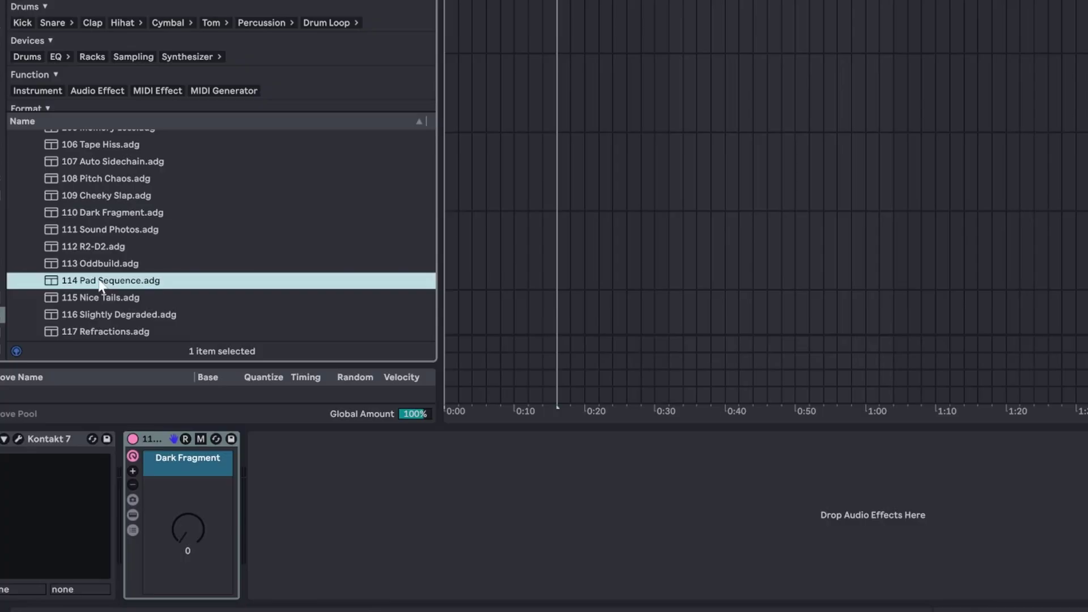
Add the 114 Pad Sequence rack after Dark Fragment, briefly showing then hiding its inner devices
left_click_drag(326, 483, 340, 510)
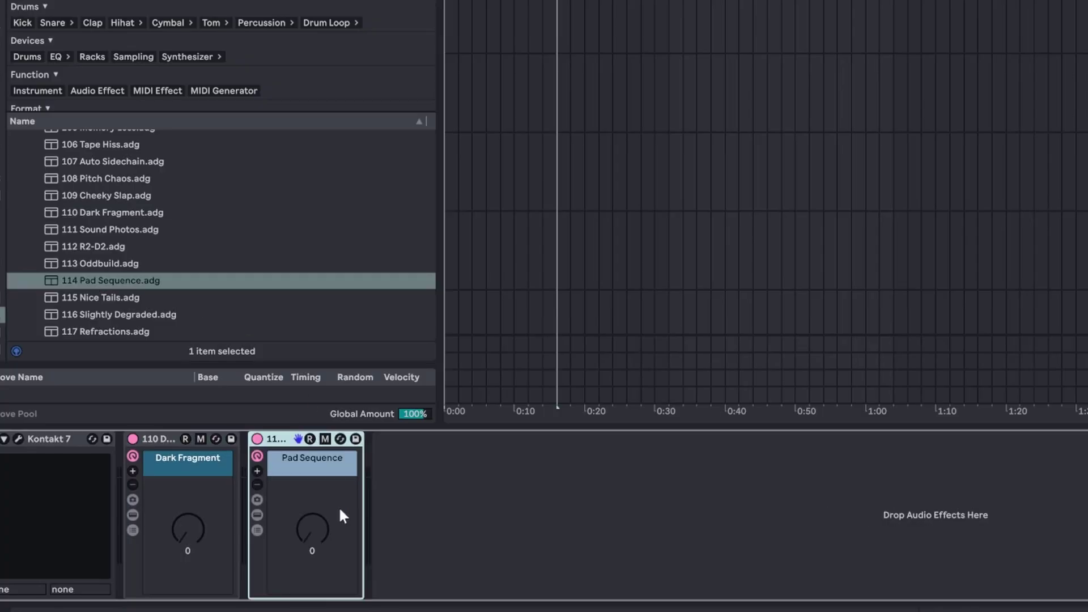
left_click(256, 514)
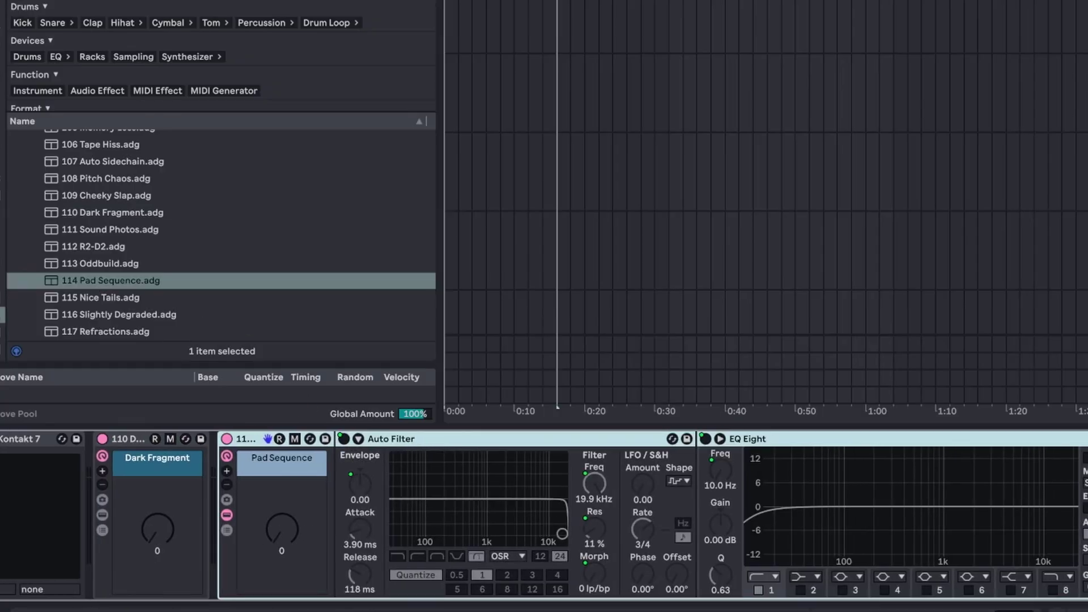
left_click(256, 515)
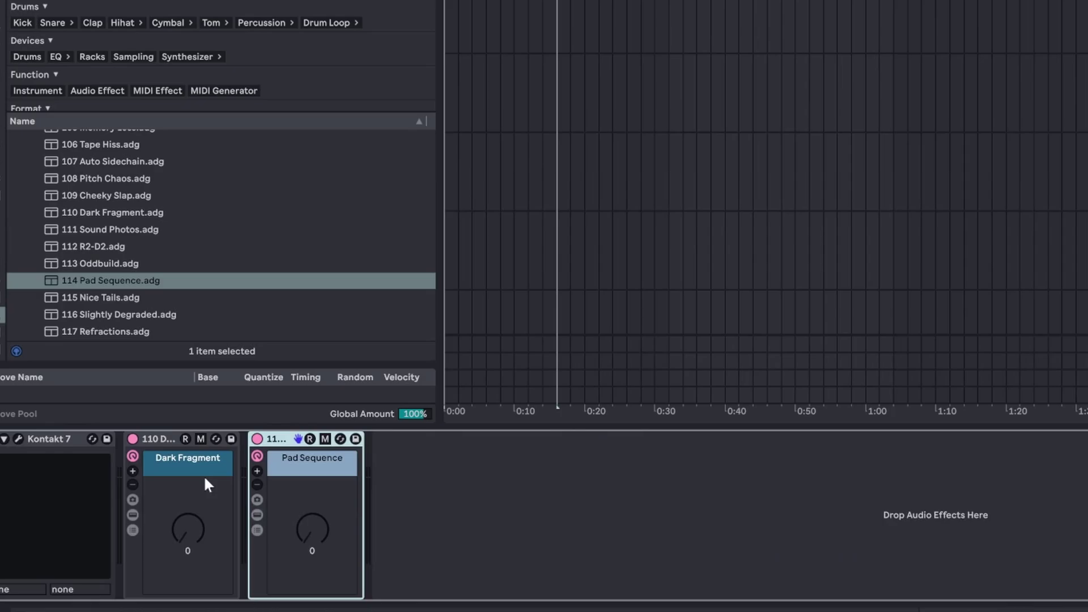
Expand the Dark Fragment rack to reveal its Vocoder, Auto Filter and Grain Delay devices
left_click(134, 515)
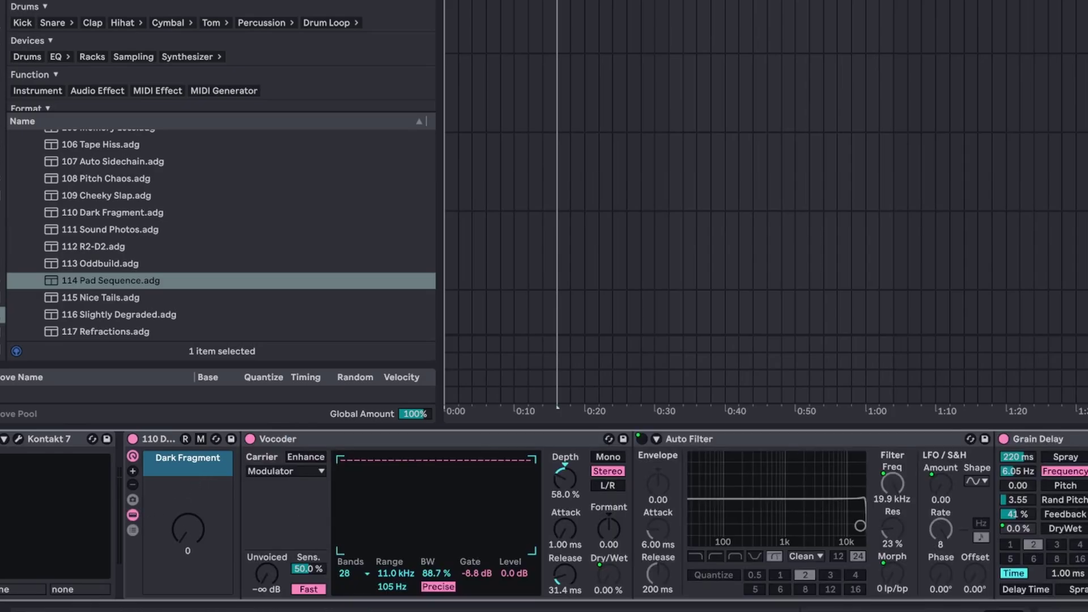
scroll(544, 516, "right", 10)
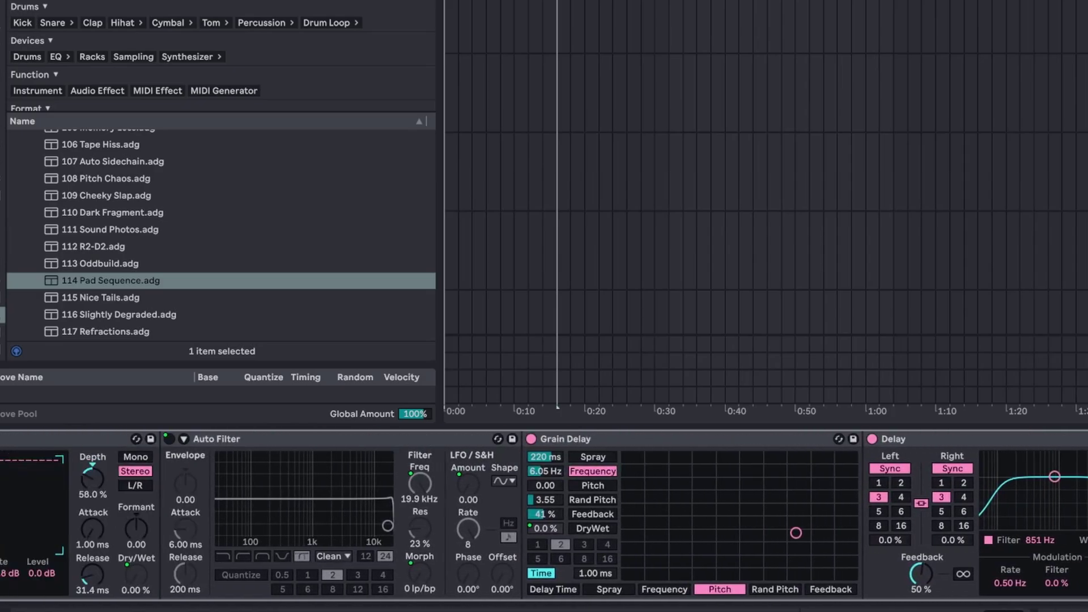
scroll(544, 515, "left", 8)
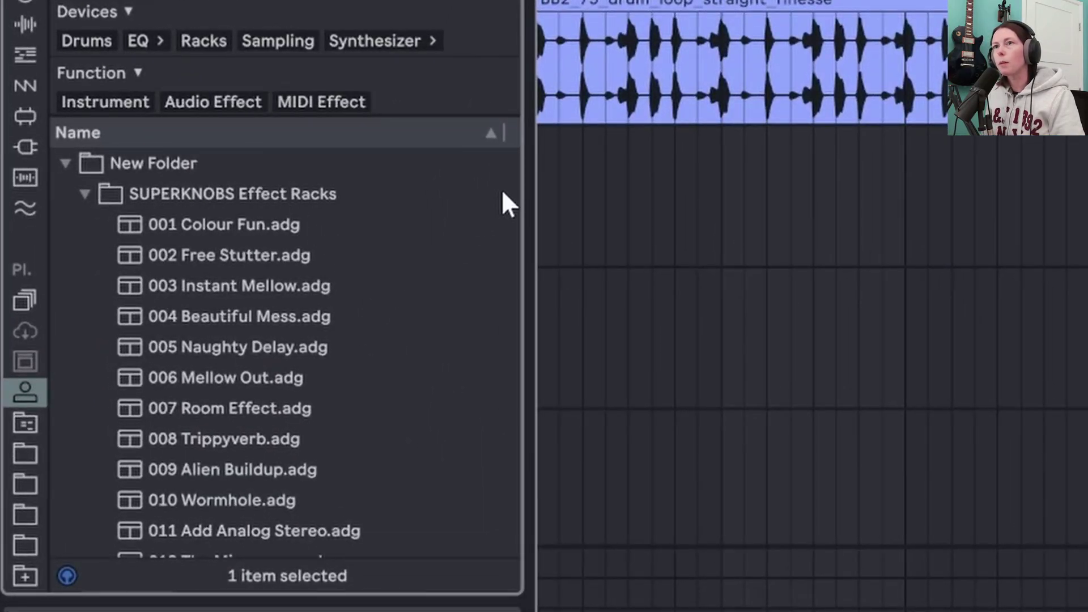
Drop Ethereal Blur, Spooks, Golden Sequence and Grainblur from SUPERKNOBS Effect Racks onto Synth Pluck
scroll(453, 260, "down", 8)
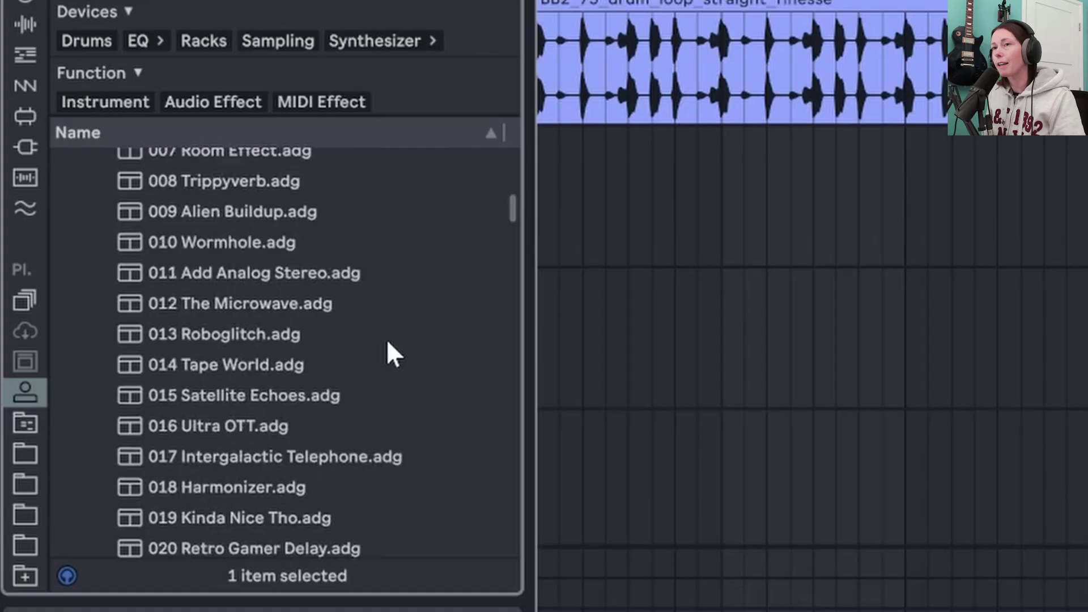
scroll(310, 419, "down", 10)
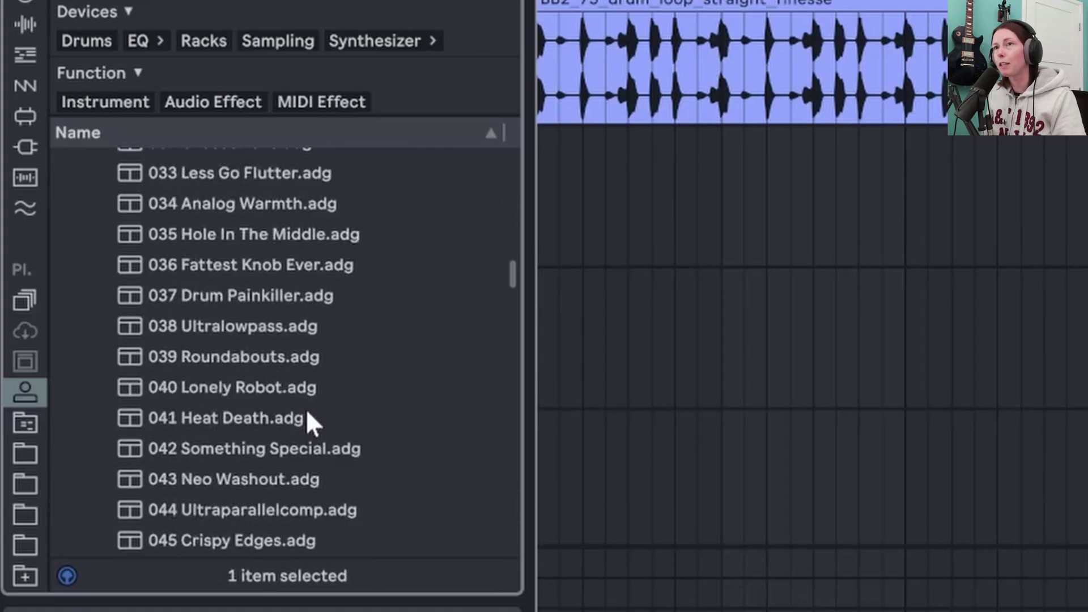
scroll(307, 412, "down", 4)
left_click_drag(507, 314, 512, 192)
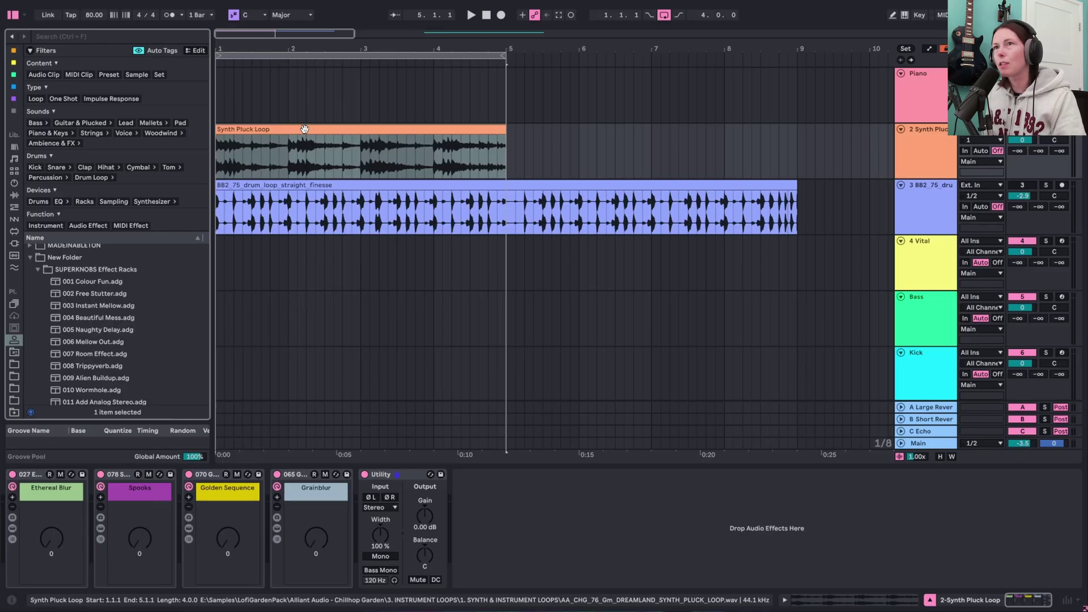
Select the Synth Pluck Loop clip in the arrangement and start playback
left_click(304, 128)
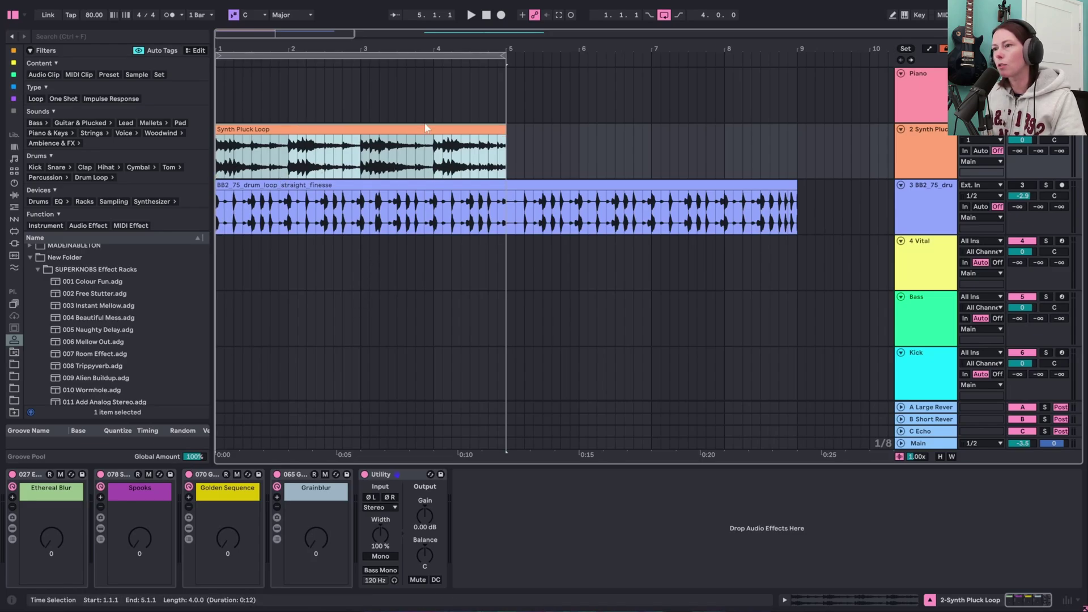
key("space")
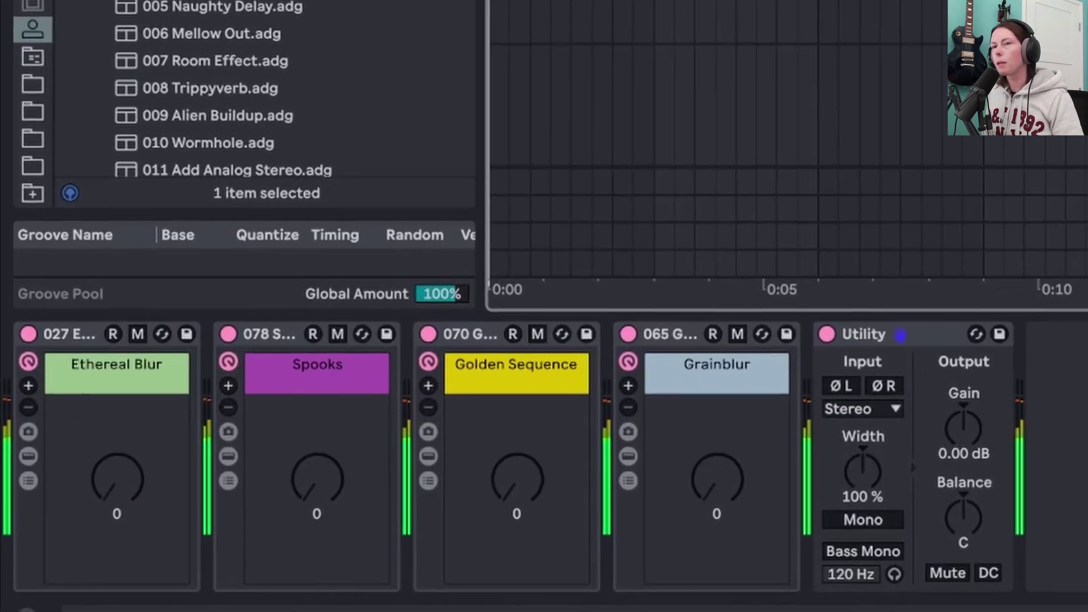
Sweep the knobs of Ethereal Blur (to 75), Spooks, Golden Sequence and Grainblur (to maximum) in turn
left_click_drag(117, 479, 118, 450)
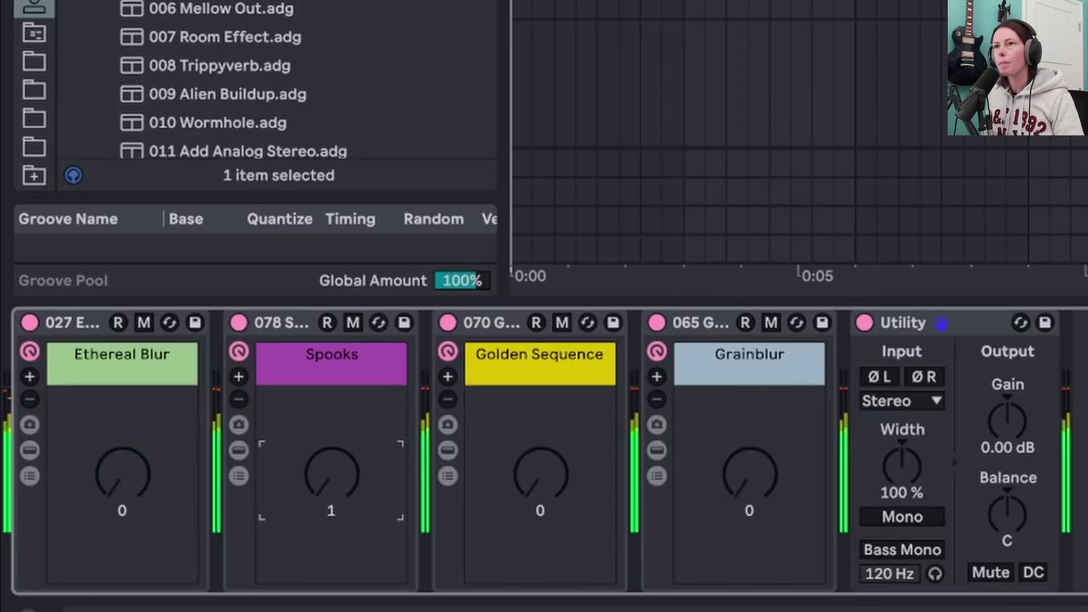
mouse_move(331, 473)
left_mouse_down()
mouse_move(332, 411)
mouse_move(332, 453)
left_mouse_up()
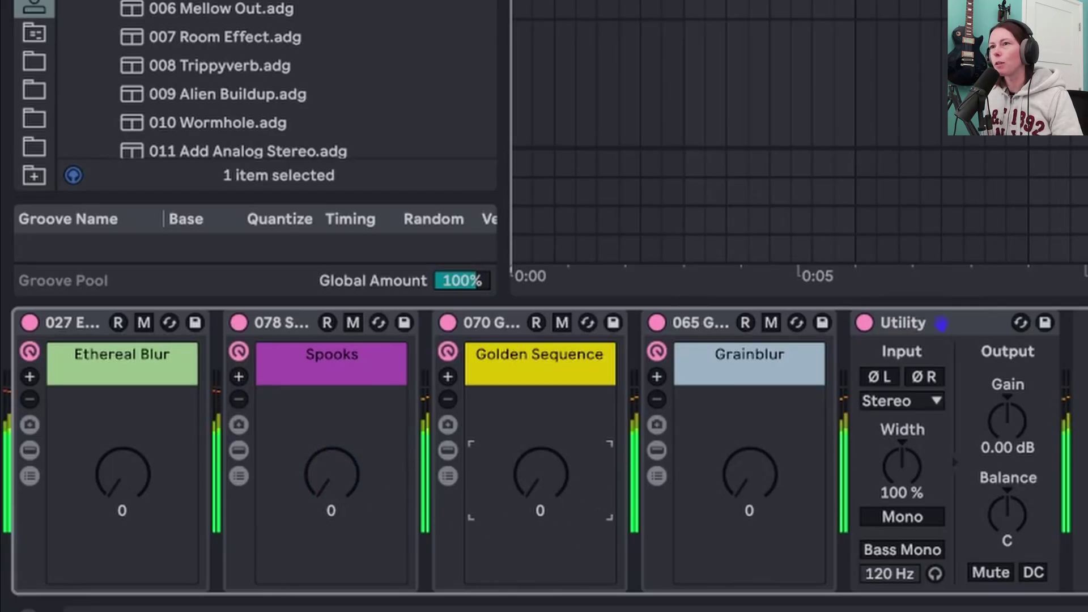
left_click_drag(540, 473, 540, 419)
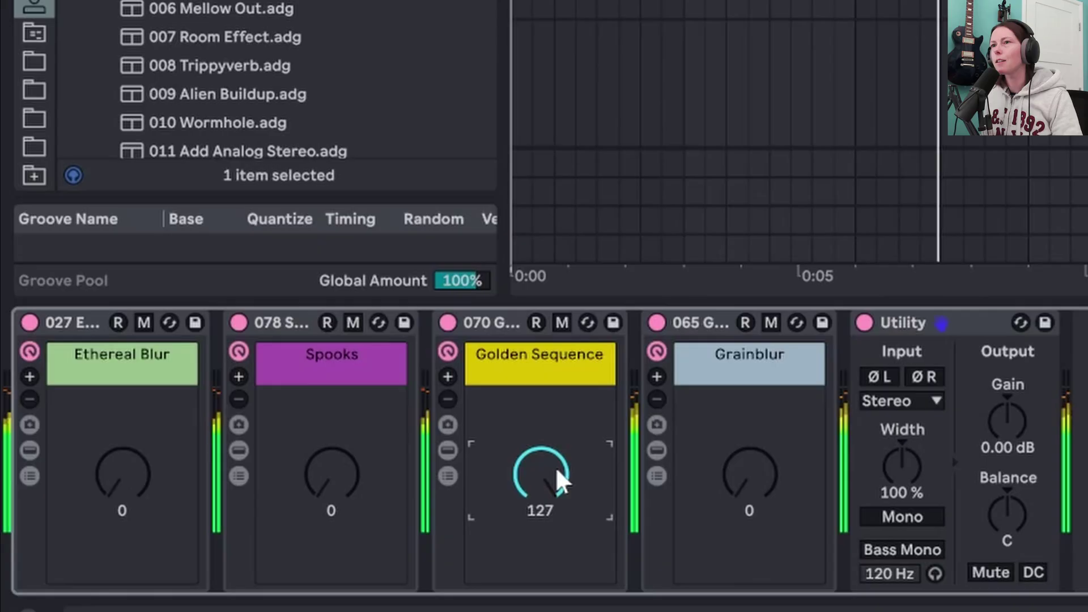
left_click_drag(555, 467, 556, 480)
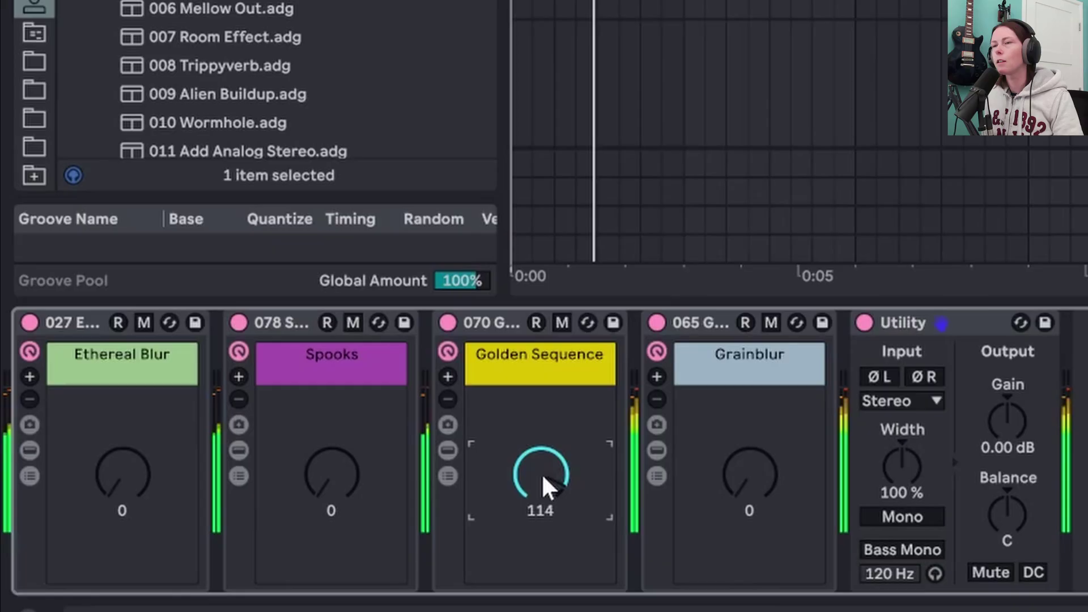
left_click_drag(546, 488, 547, 553)
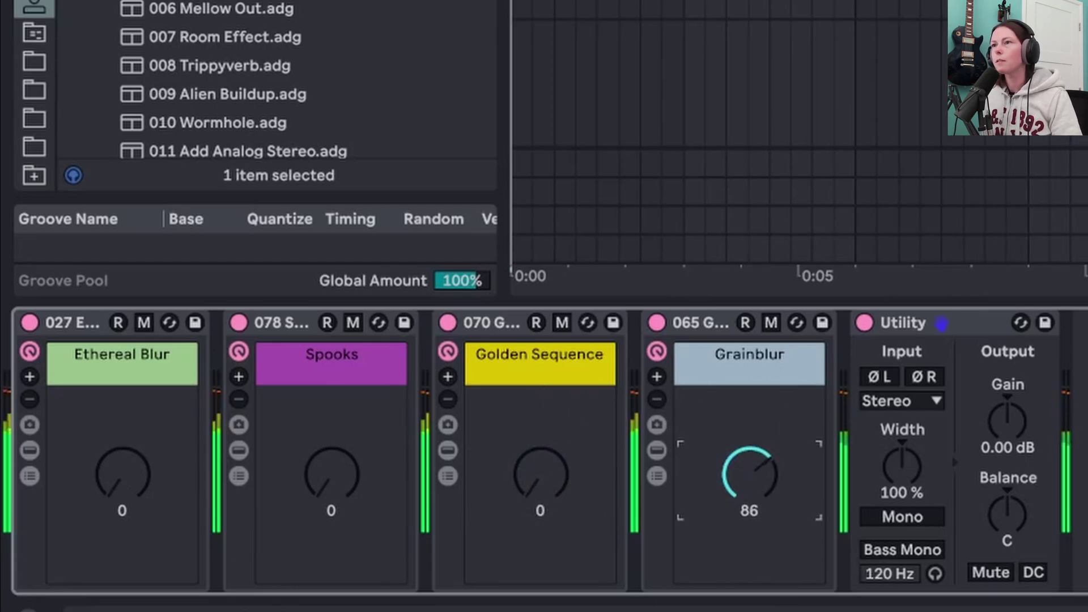
mouse_move(749, 481)
left_mouse_down()
mouse_move(749, 462)
mouse_move(749, 485)
left_mouse_up()
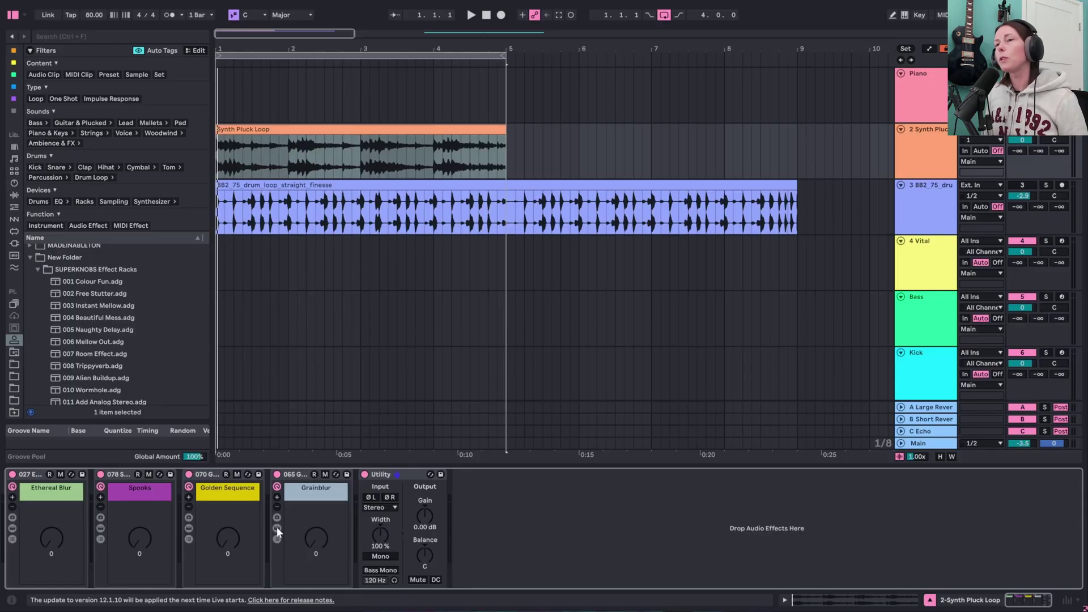
Show Grainblur's inner devices and scroll along the device chain
left_click(277, 528)
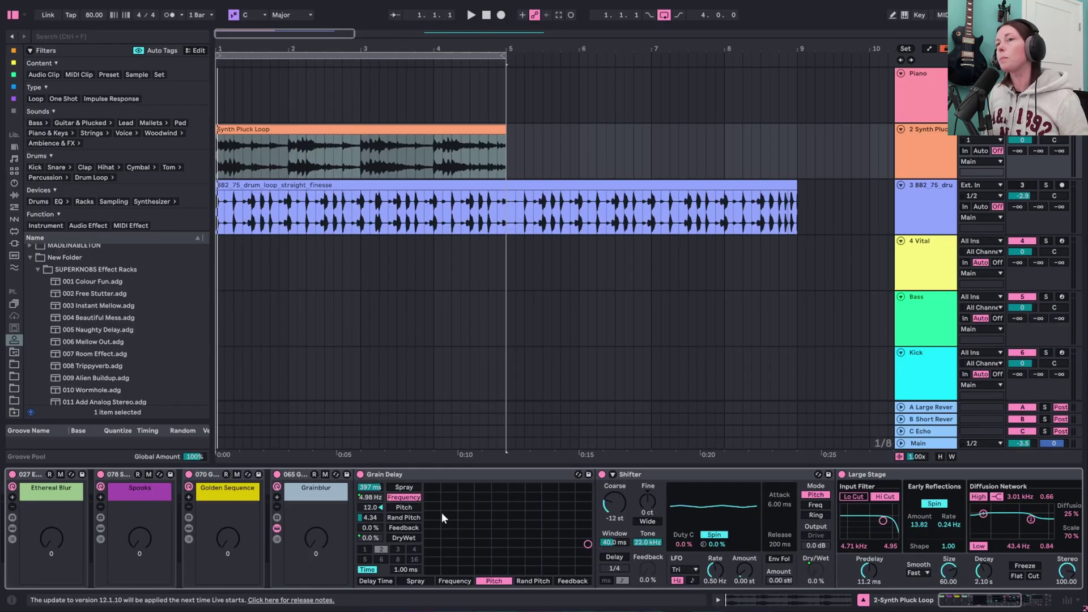
mouse_move(949, 601)
left_mouse_down()
mouse_move(975, 597)
mouse_move(961, 599)
left_mouse_up()
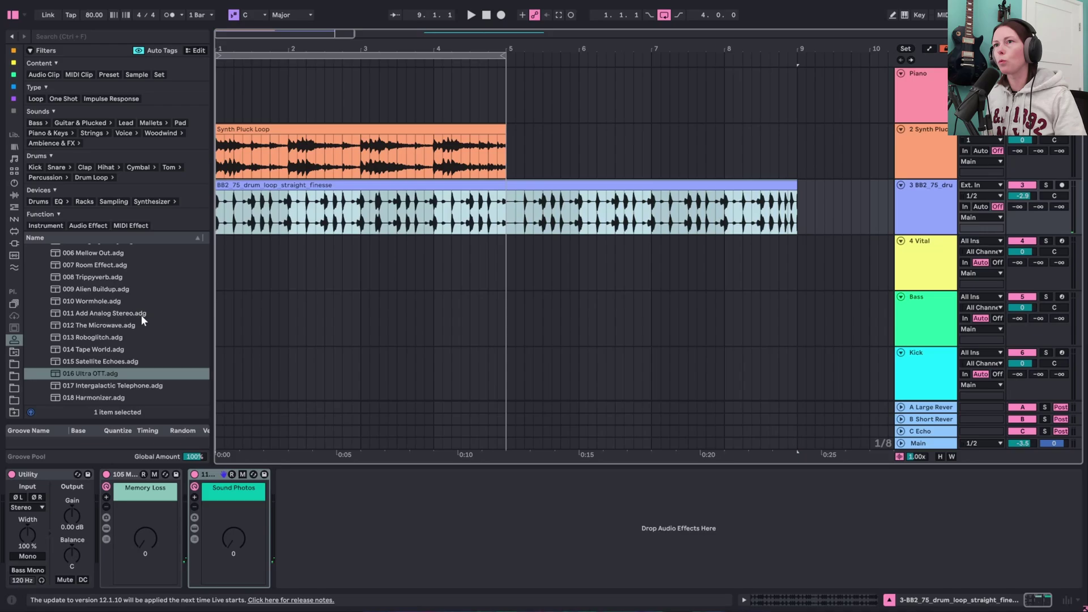
Sweep Memory Loss and Sound Photos during playback, then load Intergalactic Telephone and turn it to 127
key("space")
left_click_drag(150, 542, 151, 476)
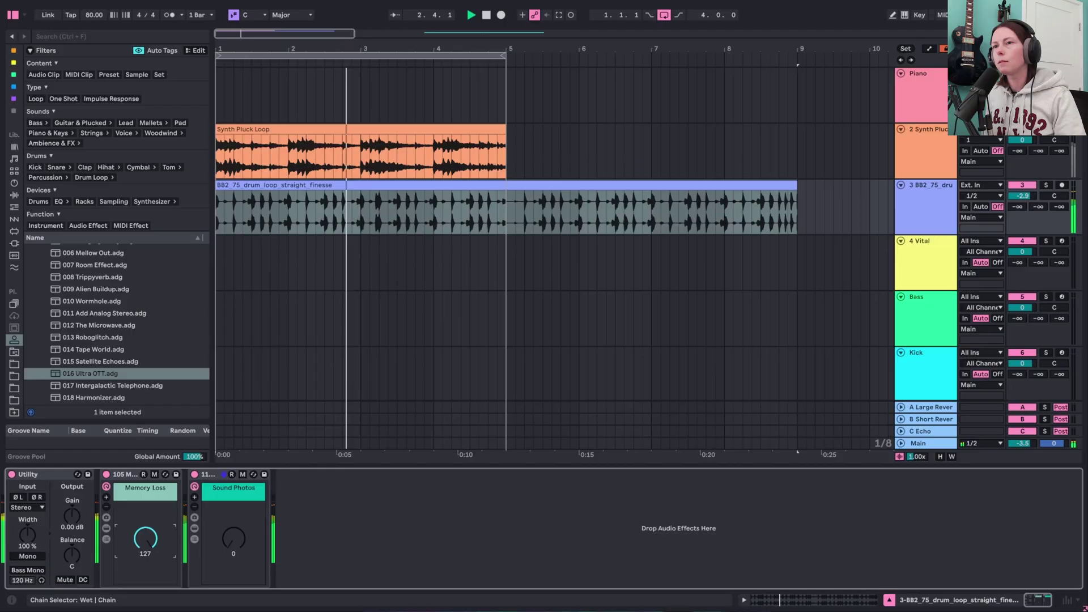
left_click_drag(151, 476, 150, 544)
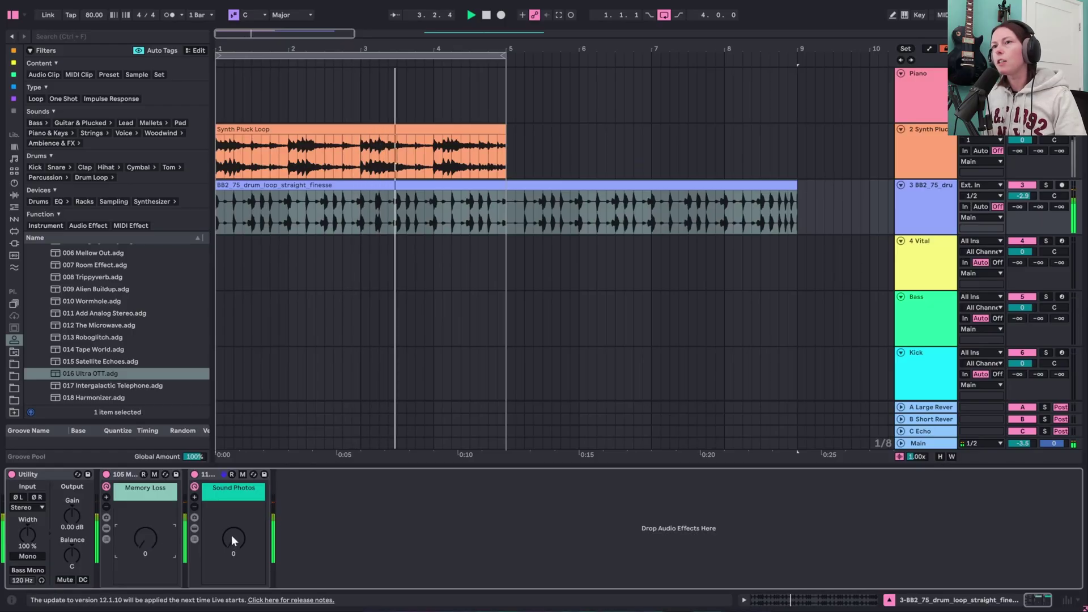
left_click_drag(231, 535, 231, 506)
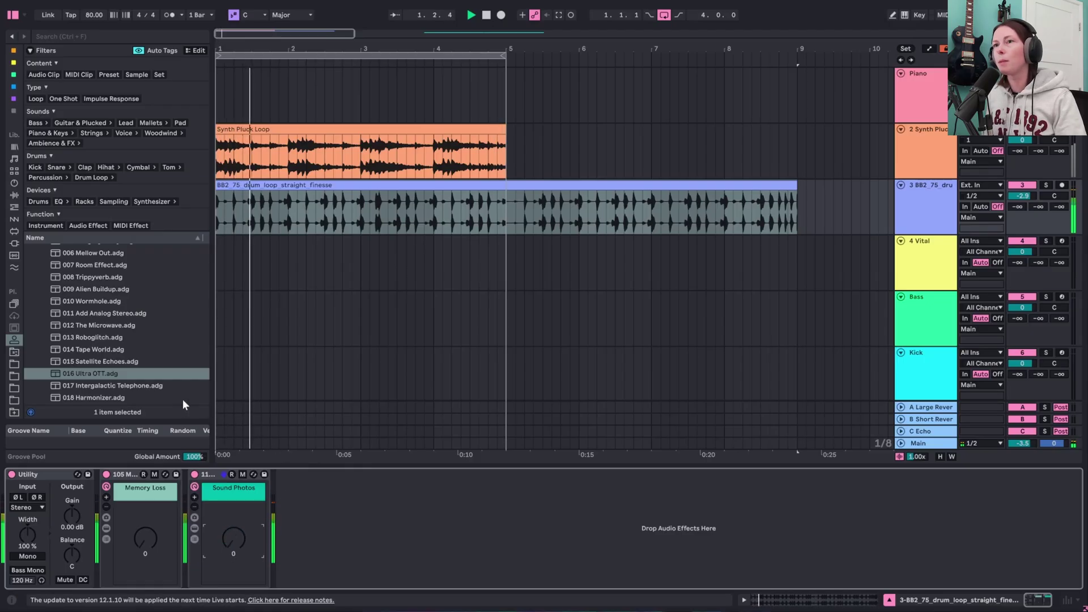
double_click(166, 386)
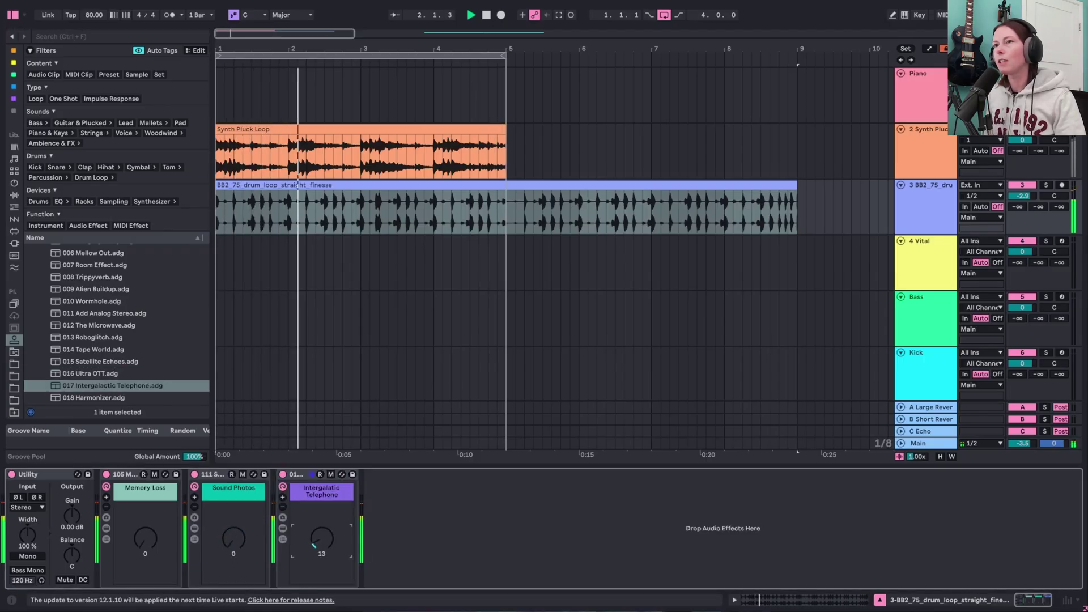
left_click_drag(321, 539, 322, 525)
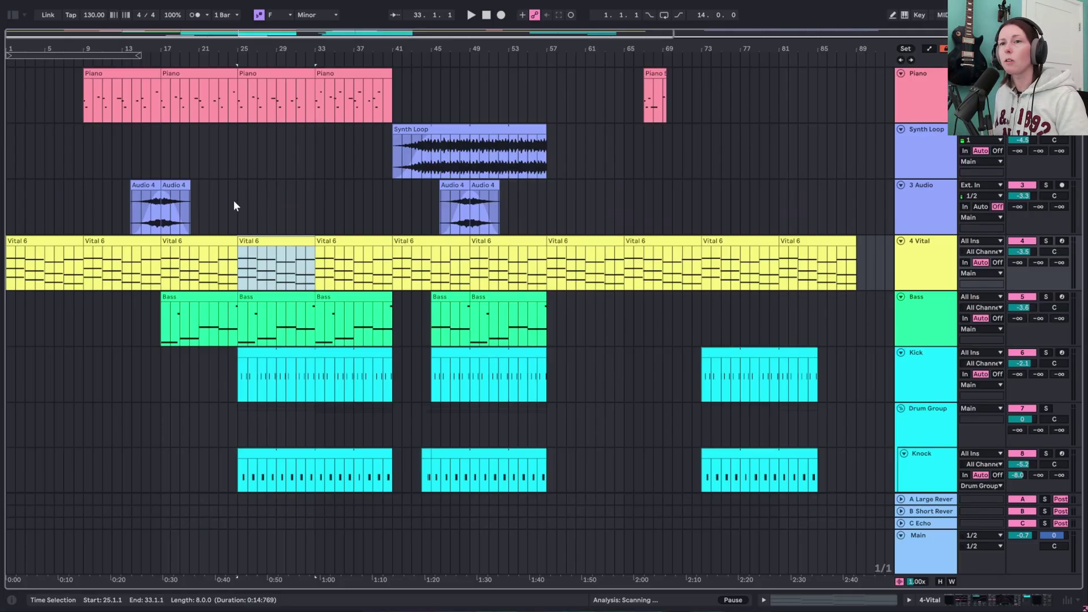
Play the 130 BPM F minor song from the bar 25–33 selection
key("space")
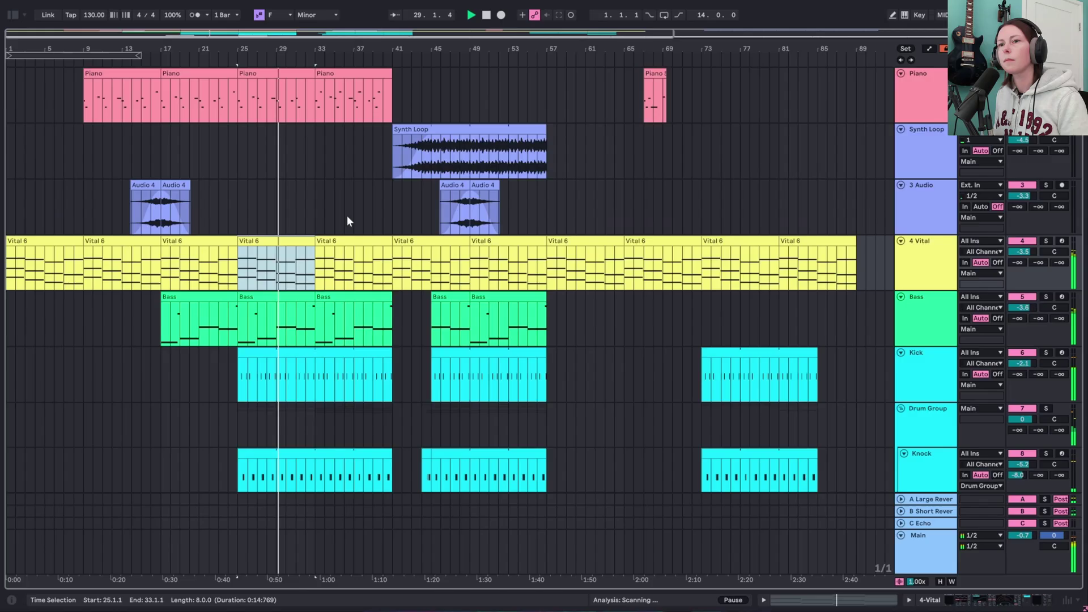
Move the selection up to the Piano track to show its chain with Nice Tails at 77
key("Up")
key("Up")
key("Up")
key("shift+Tab")
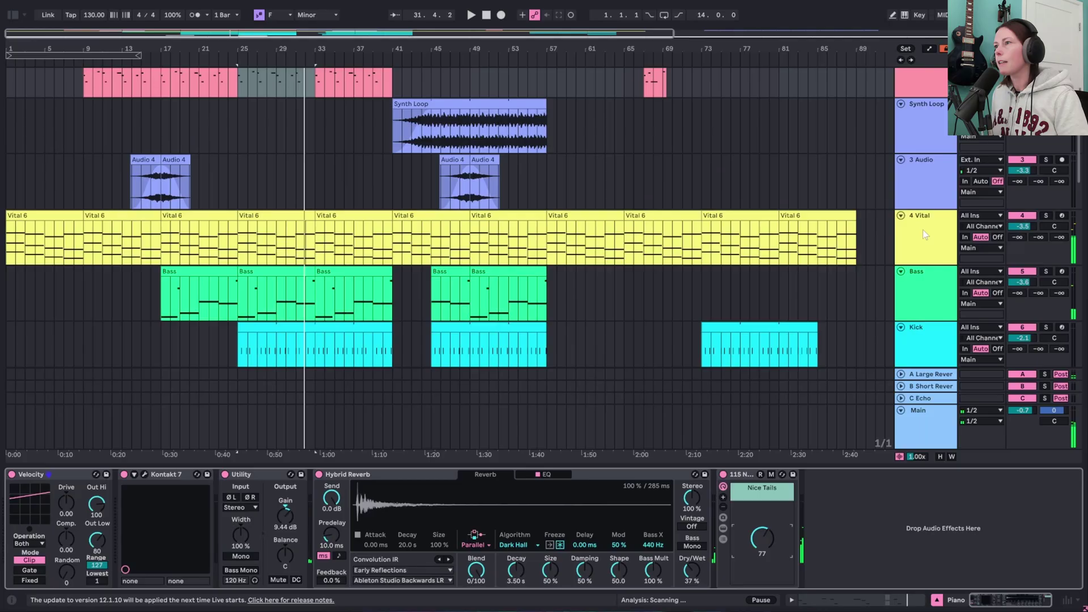
Show the Vital track's chain, select the Vital 6 clip at bars 25–33, and play it
left_click(922, 230)
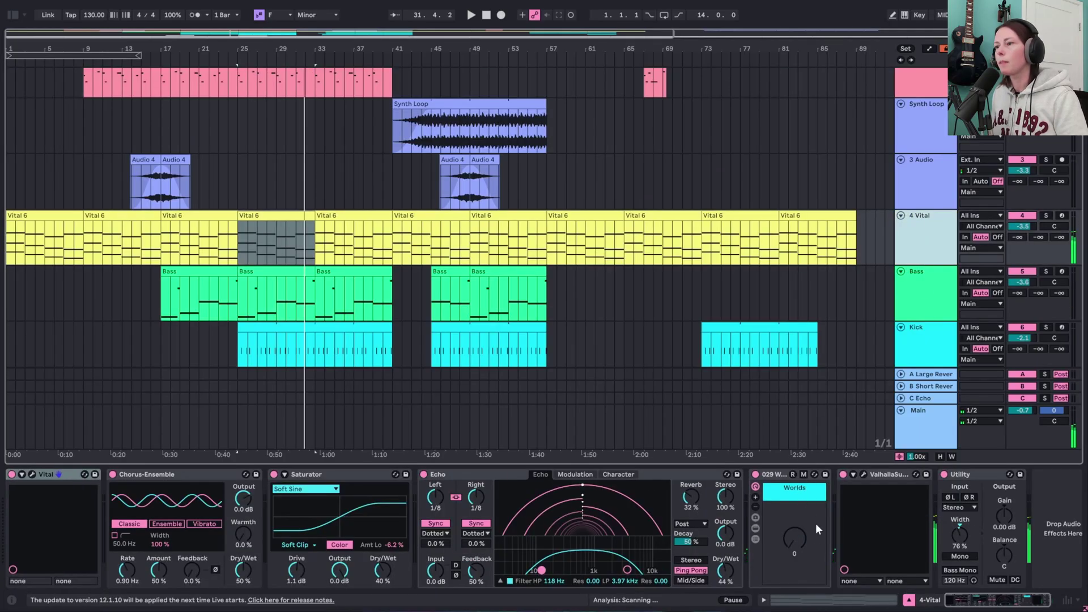
left_click(270, 217)
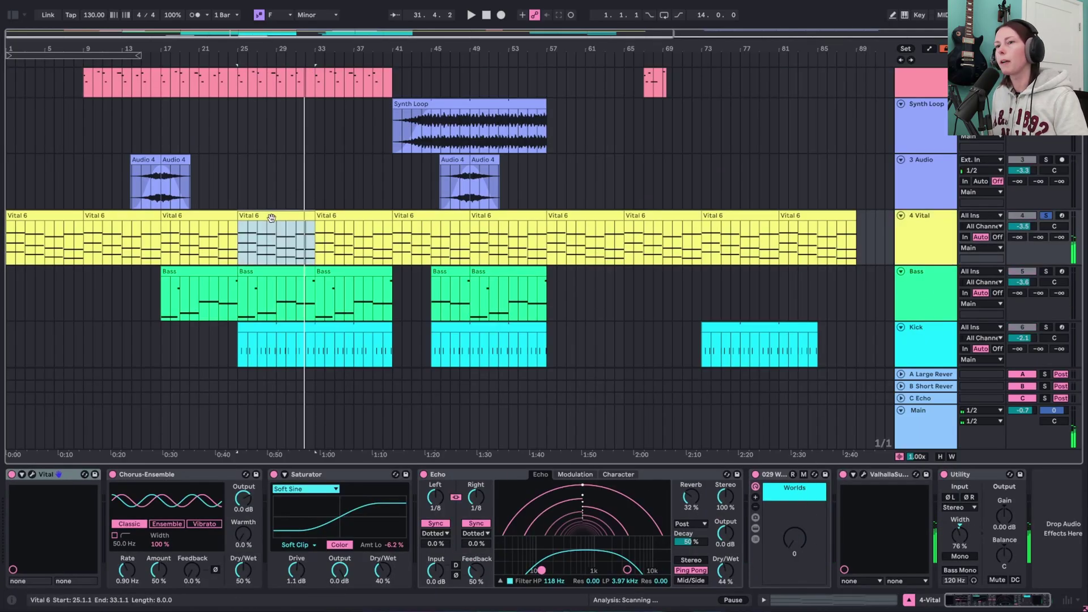
key("space")
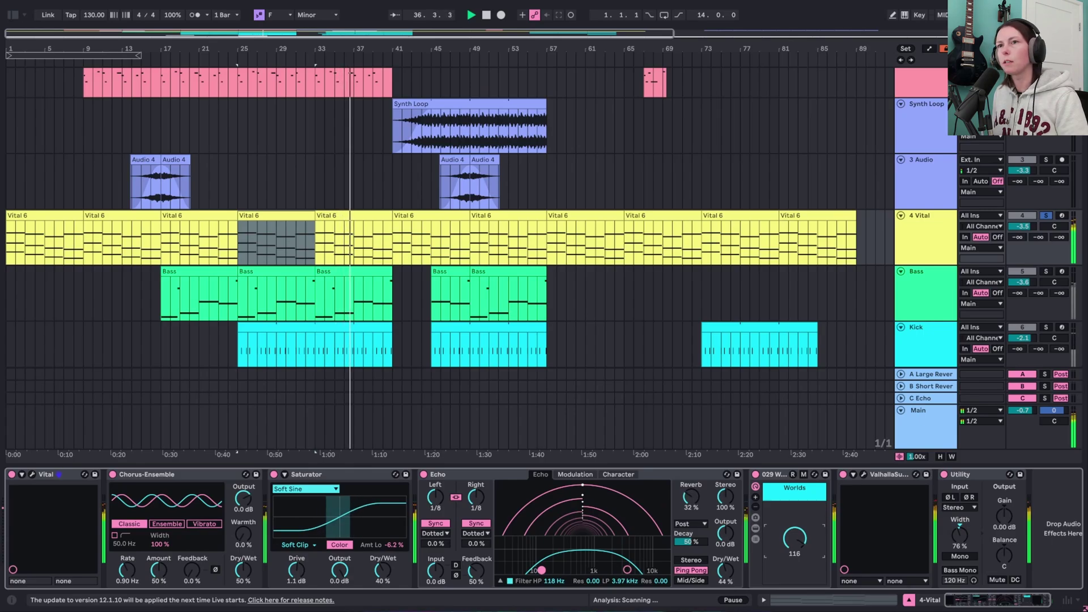
Stop playback, select the Bass clip at bars 25–33, and play it
key("space")
key("Down")
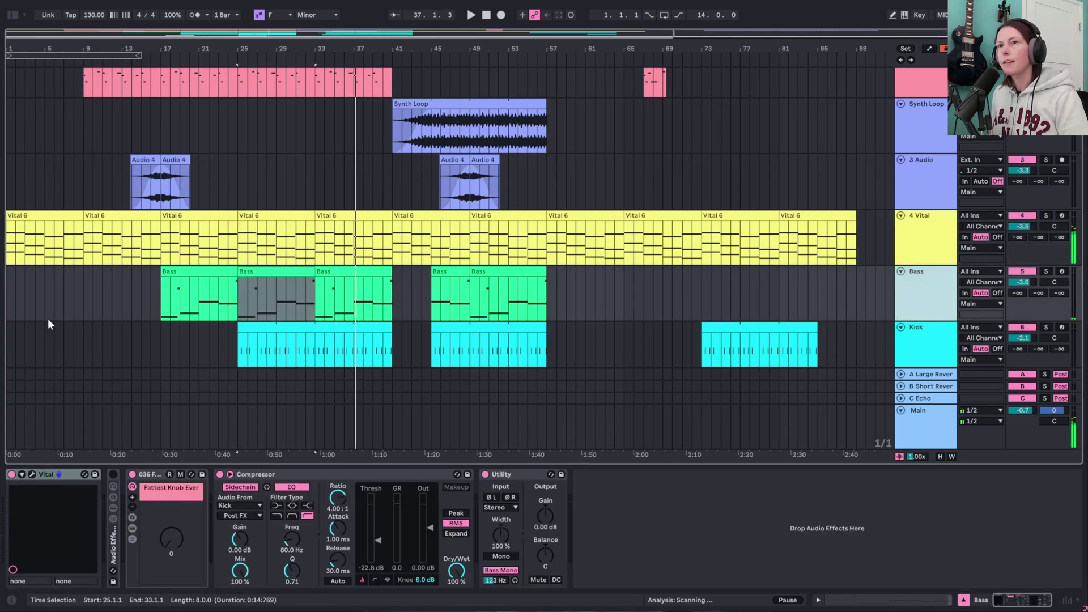
left_click(261, 274)
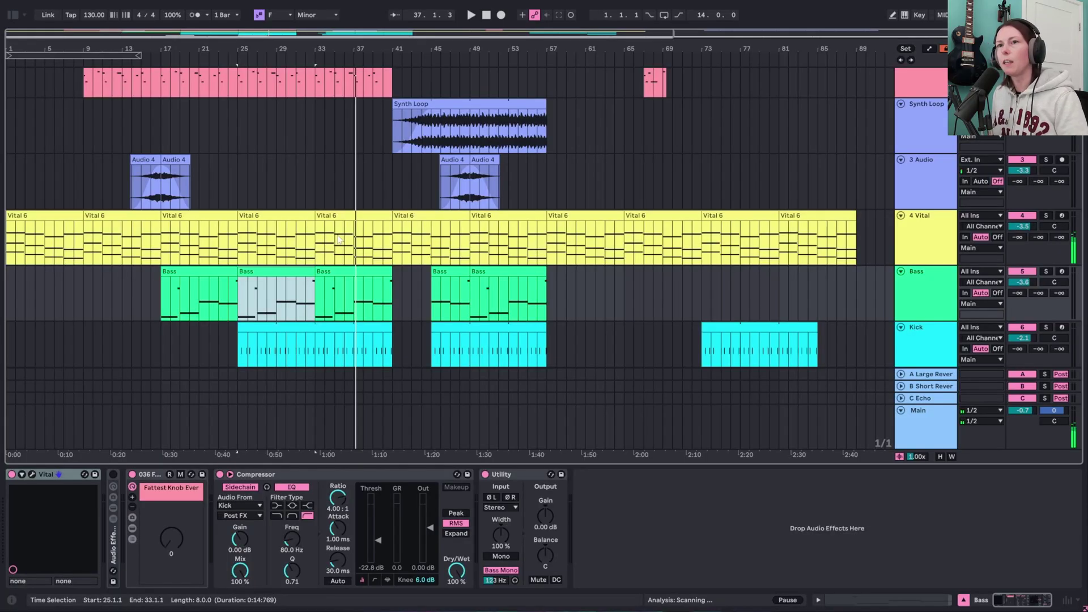
key("space")
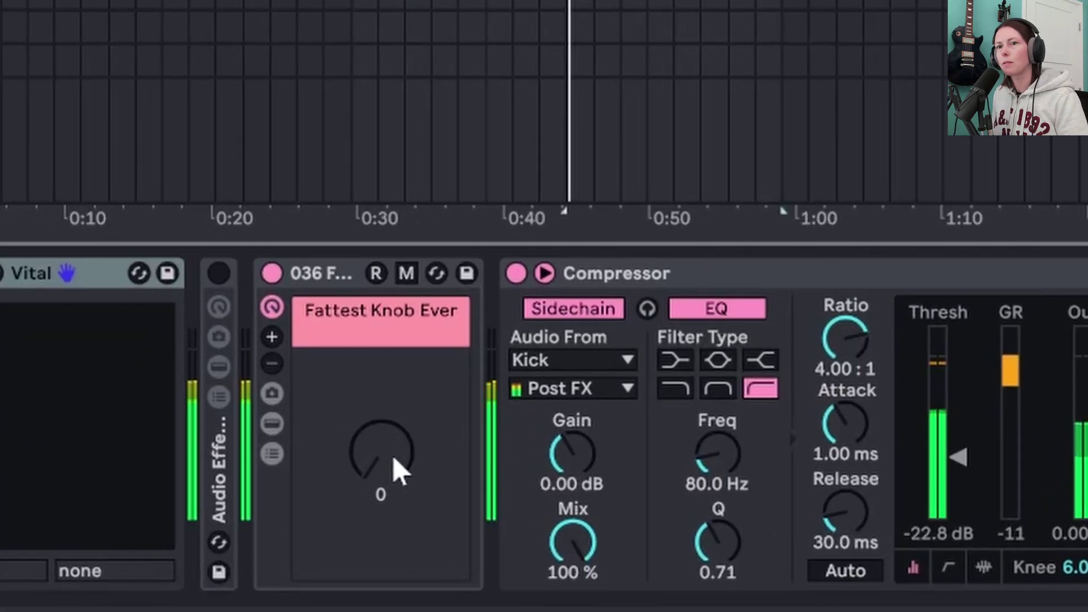
Raise Fattest Knob Ever to 124, bring it back to 43, then show the Drum Group chain
left_click_drag(176, 543, 176, 537)
mouse_move(381, 453)
left_mouse_down()
mouse_move(381, 417)
mouse_move(381, 439)
left_mouse_up()
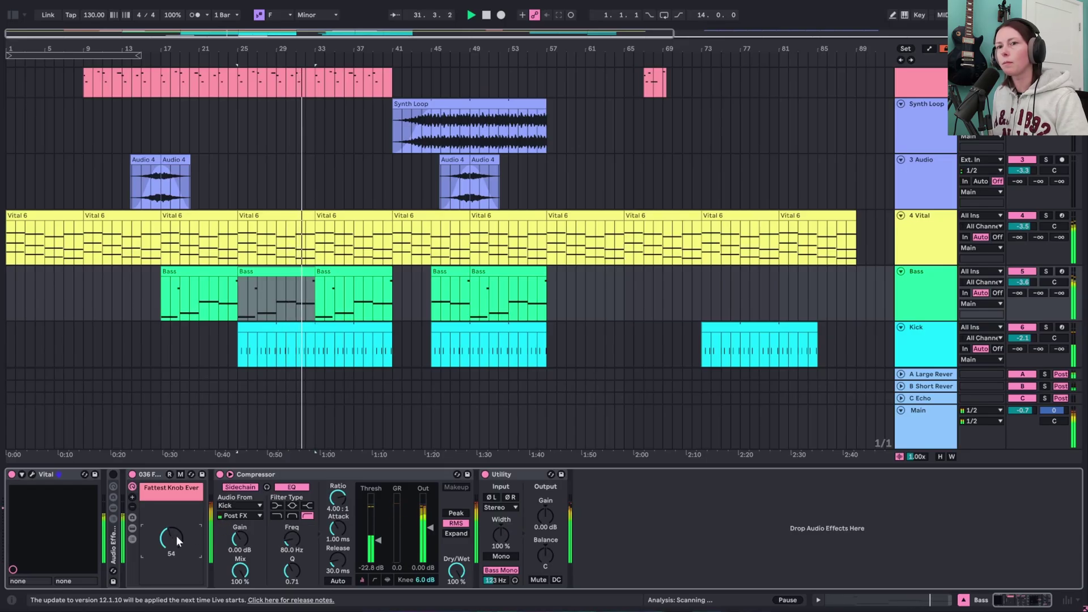
left_click_drag(174, 538, 174, 544)
scroll(916, 212, "down", 3)
left_click(917, 212)
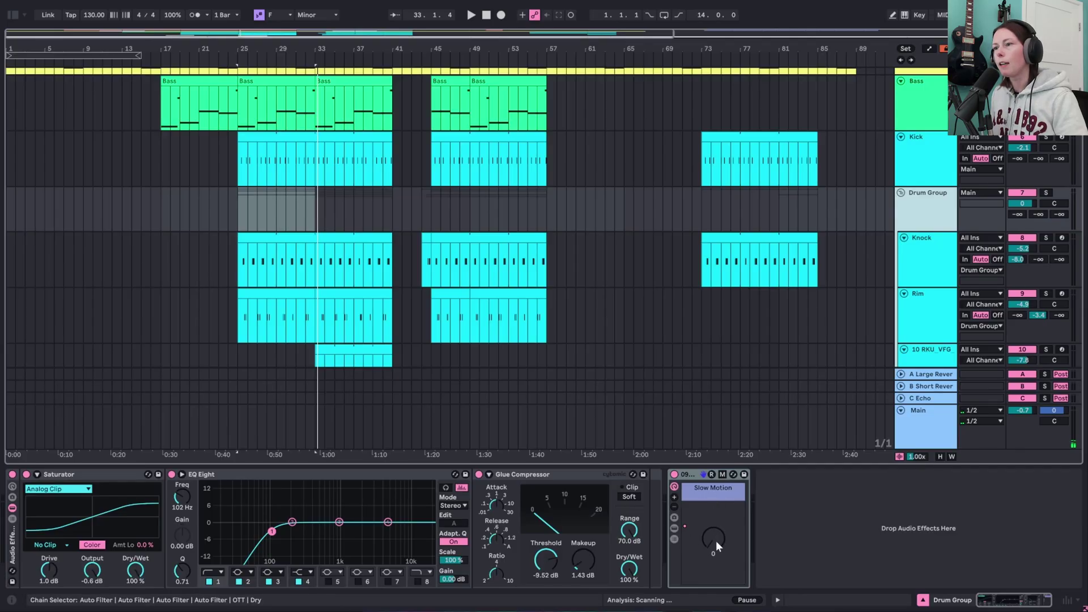
Show and play the Drum Group's Slow Motion macro envelope, then display the Main track's effect chain
key("a")
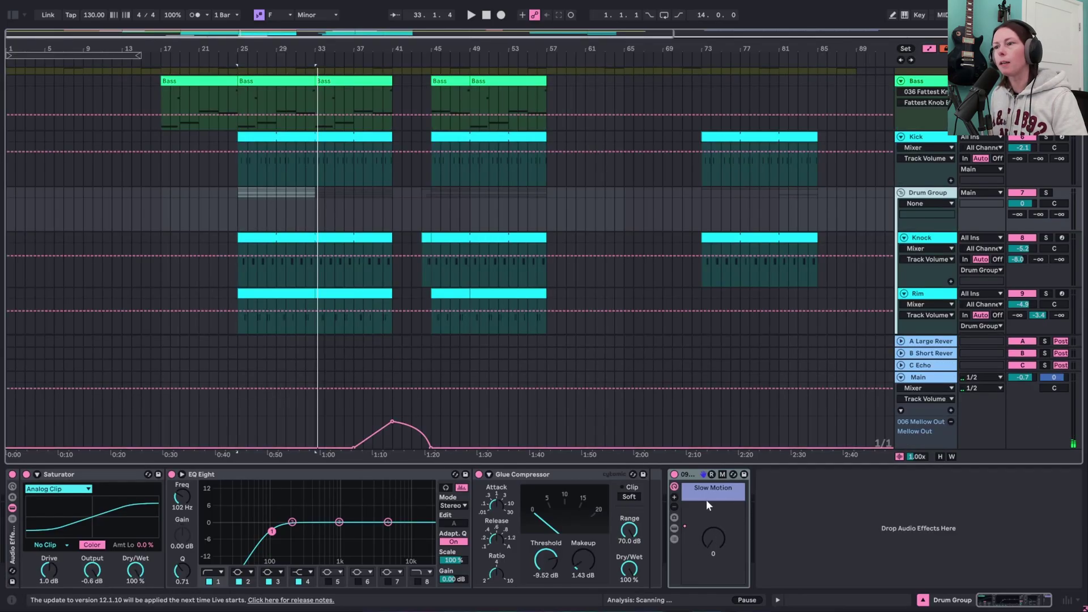
left_click(715, 543)
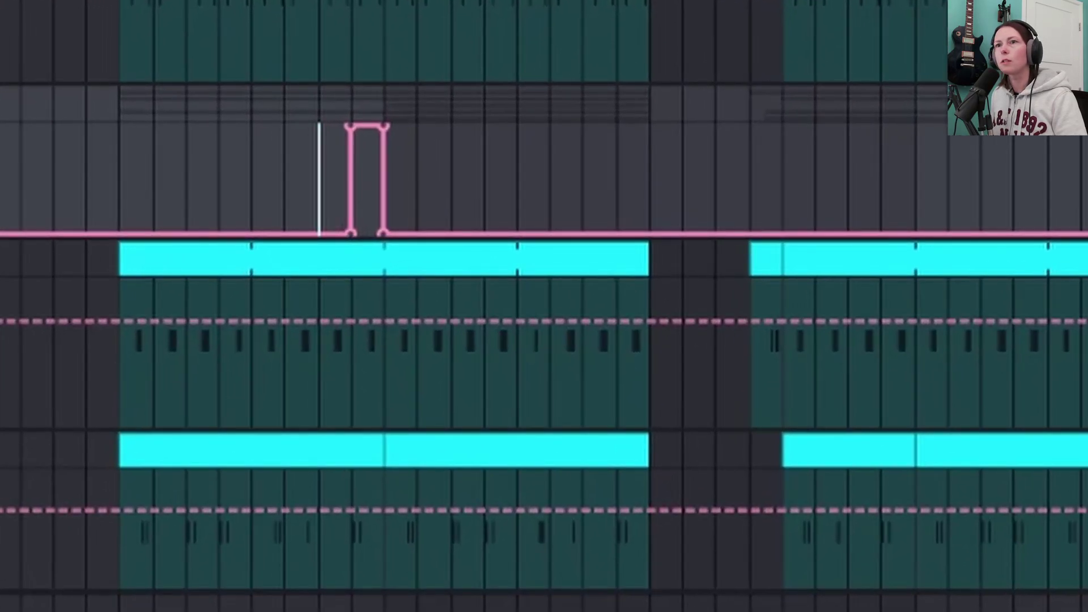
key("space")
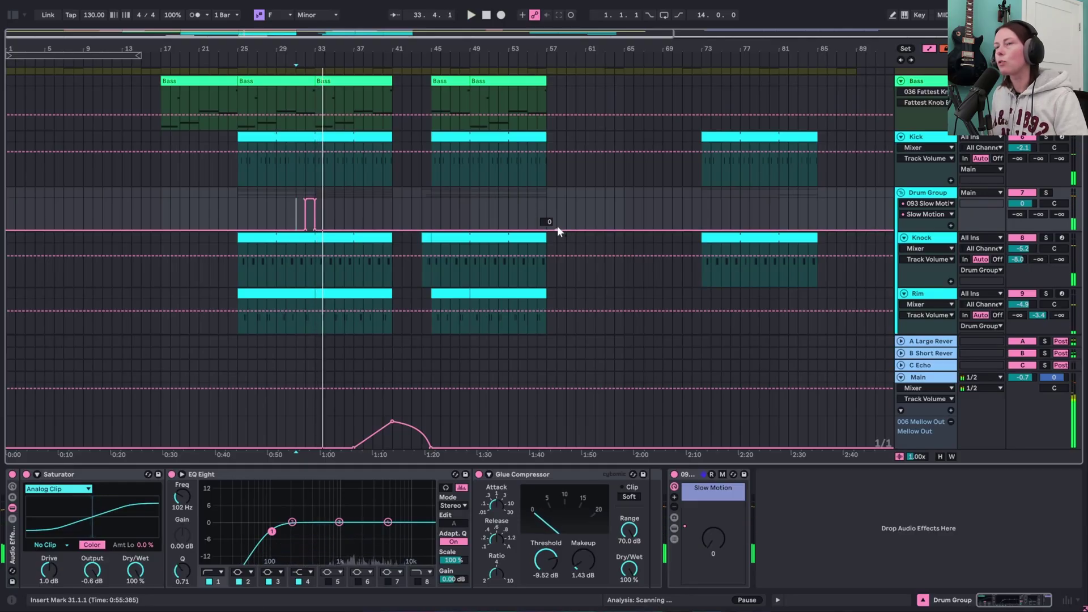
scroll(838, 291, "down", 2)
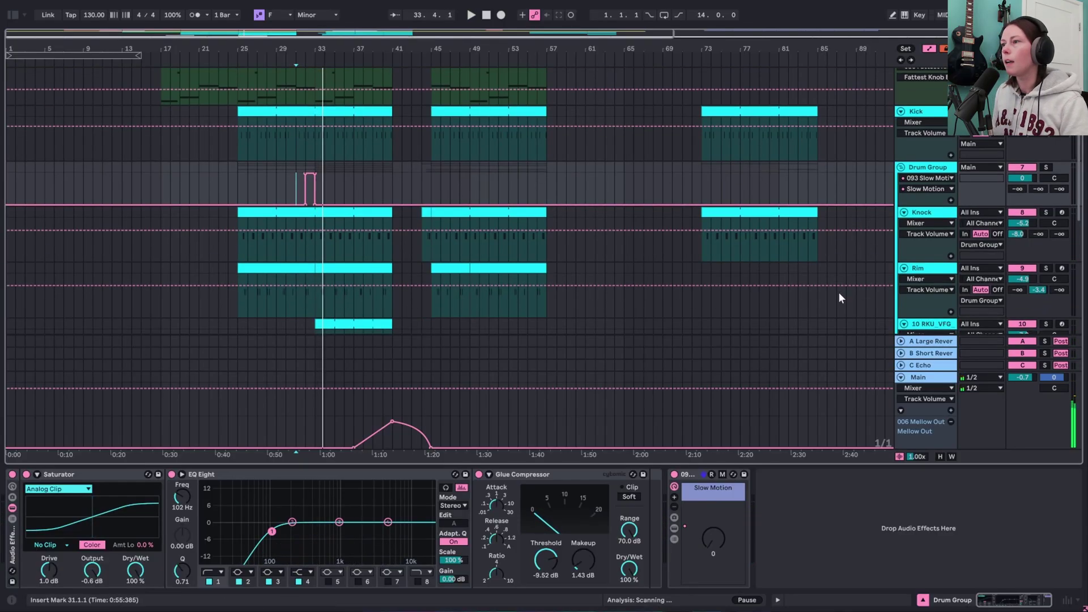
left_click(933, 430)
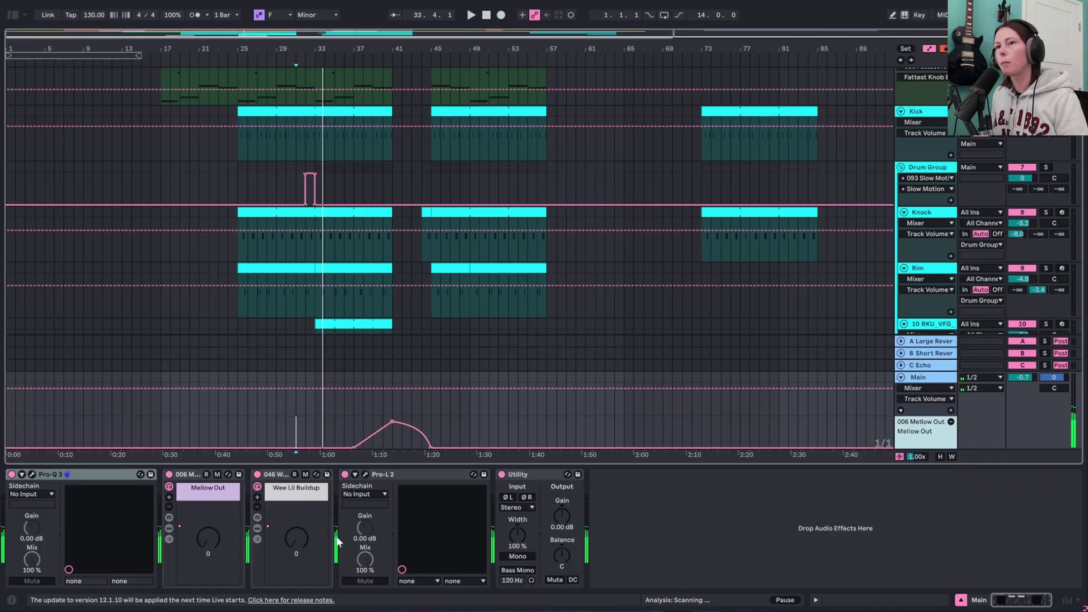
Play from bar 37 to watch the Mellow Out and Wee Lil Buildup macros rise
scroll(402, 360, "down", 2)
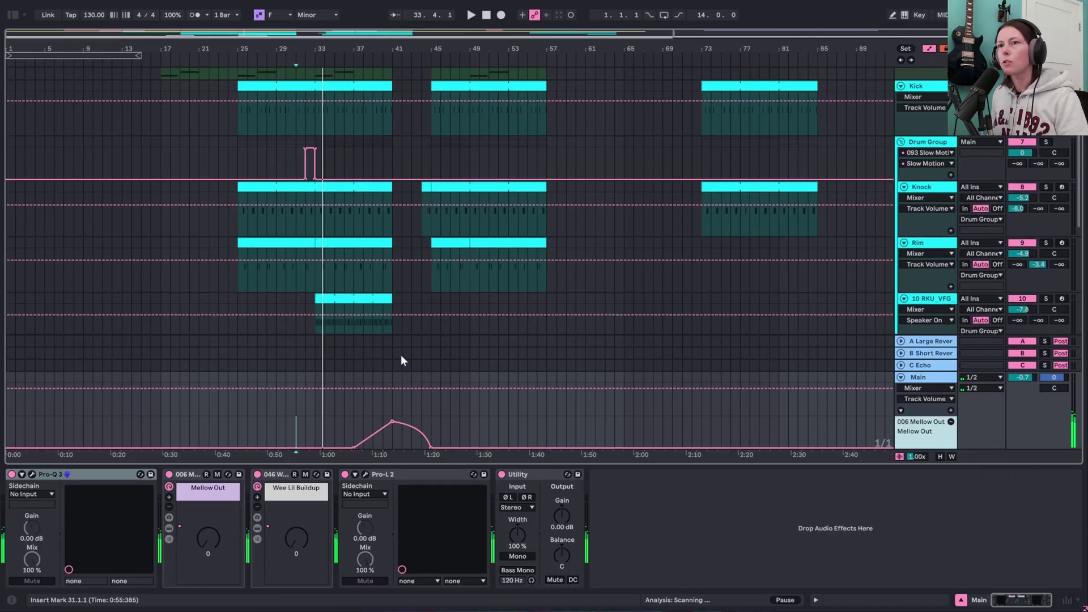
left_click(350, 411)
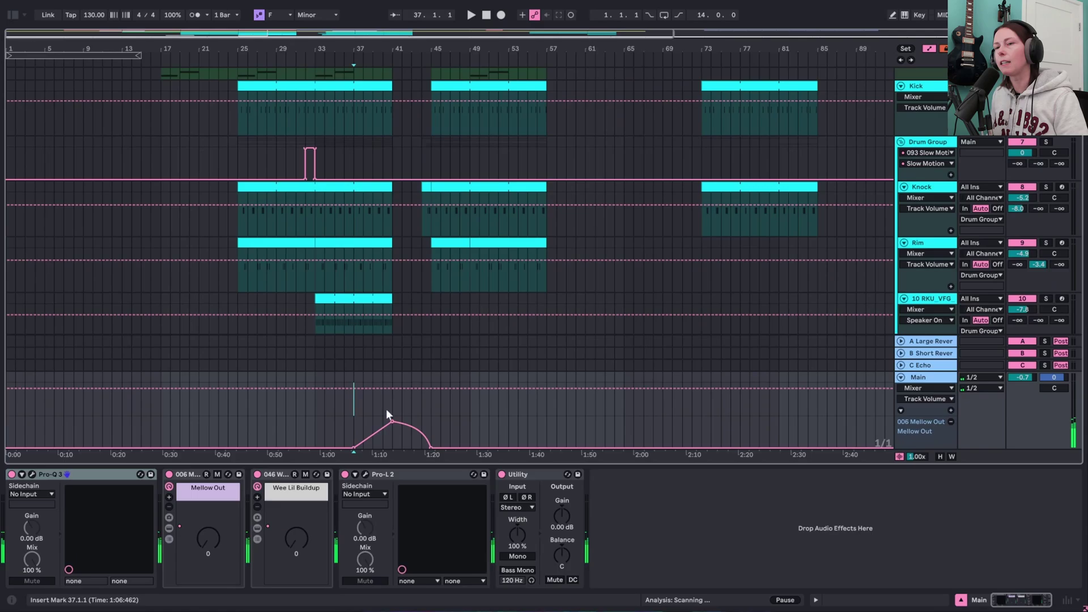
key("space")
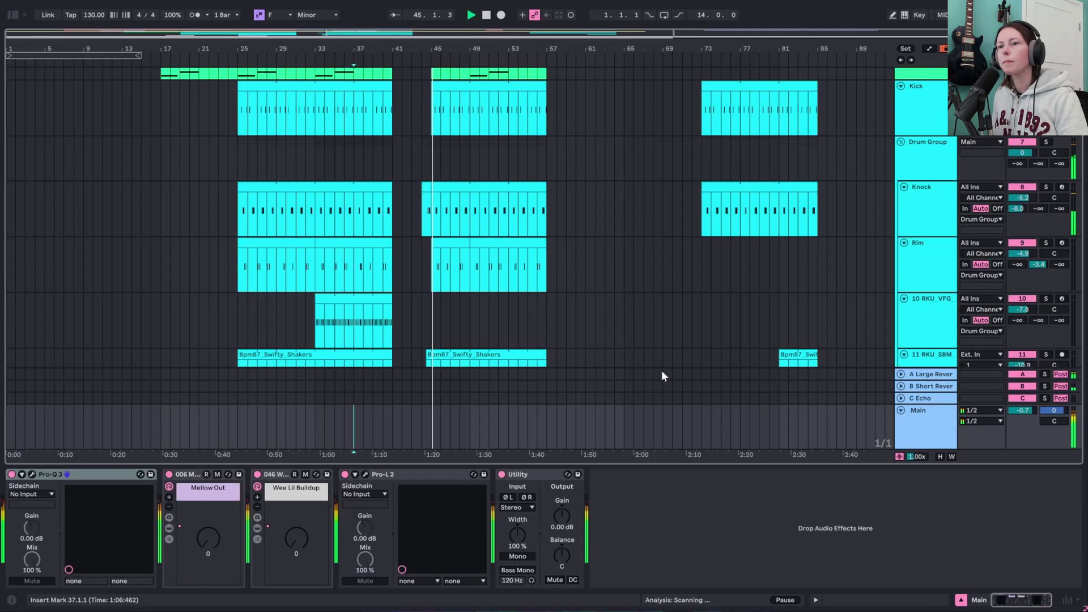
scroll(654, 355, "up", 8)
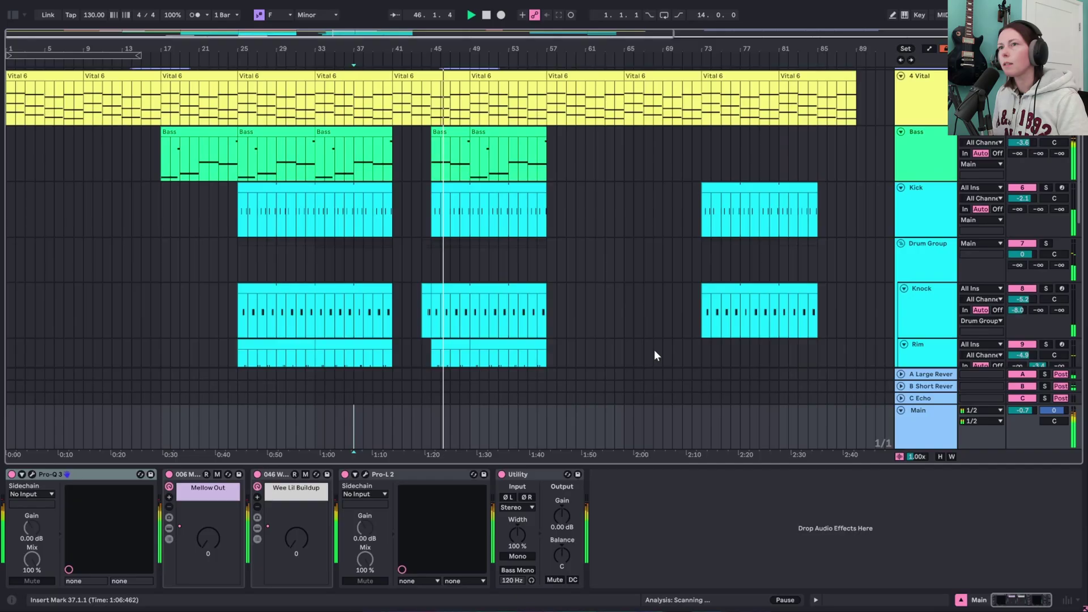